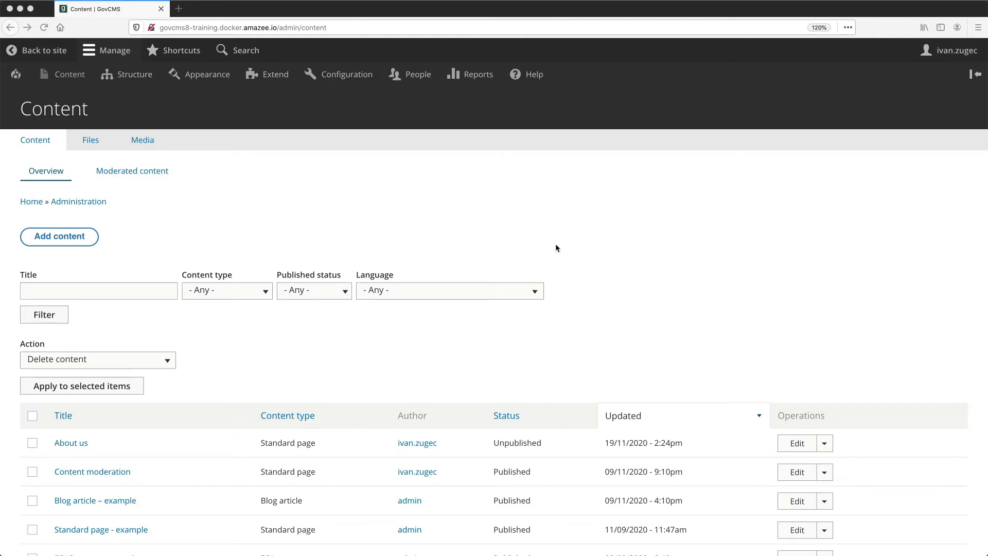
# Open the "Event Current - example" page from the content list and examine the domain and path parts of its URL.
pyautogui.click(259, 367)
pyautogui.scroll(-10, 258, 366)
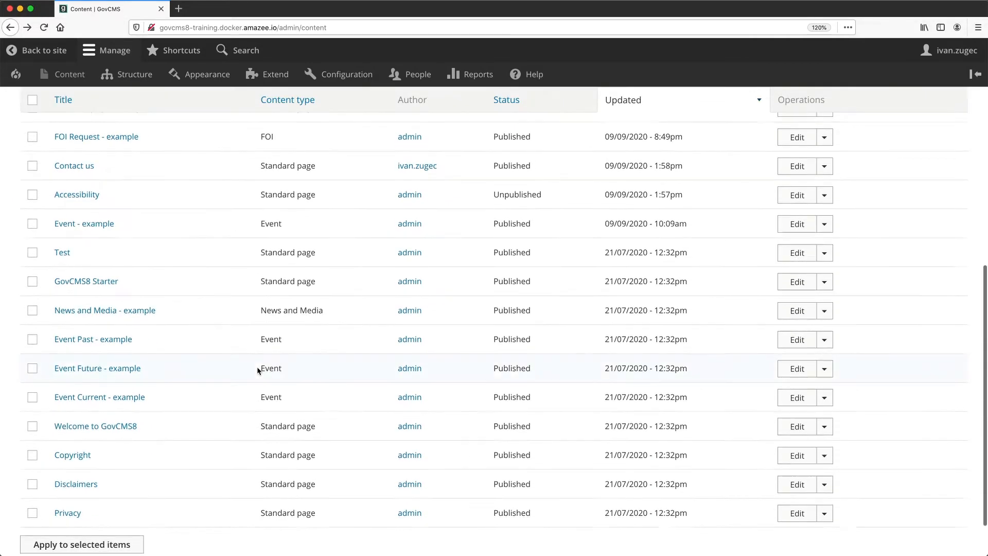
pyautogui.click(119, 381)
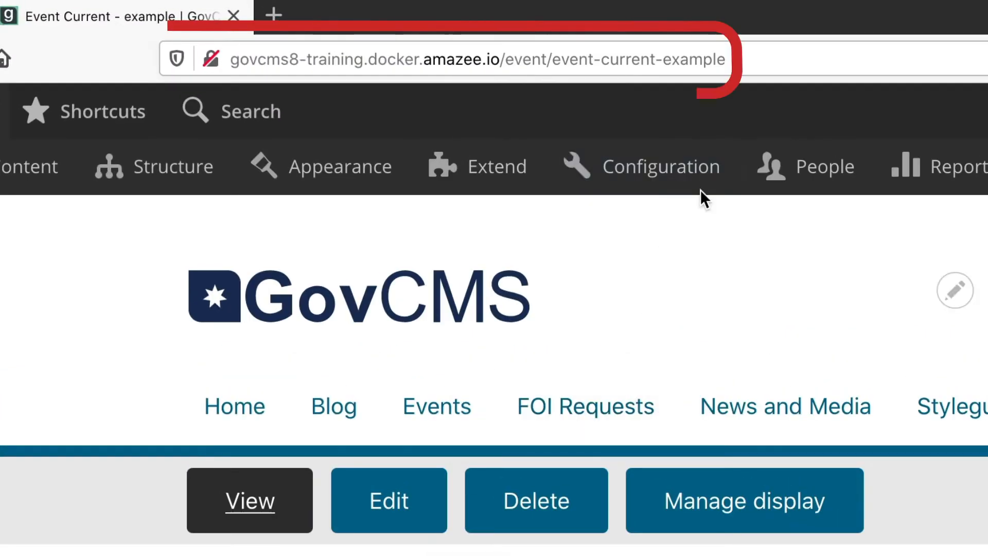
pyautogui.click(835, 58)
pyautogui.click(838, 56)
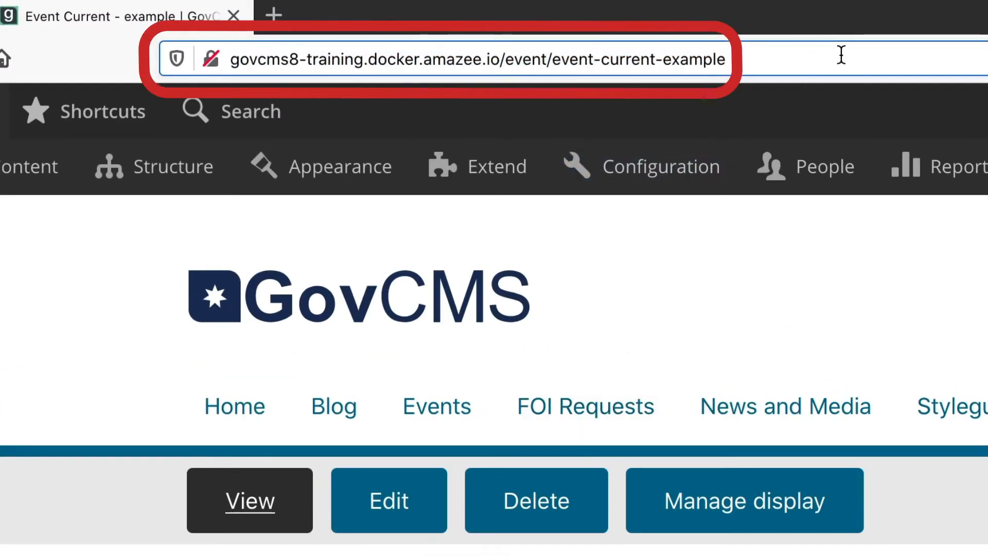
pyautogui.moveTo(502, 56); pyautogui.dragTo(166, 66)
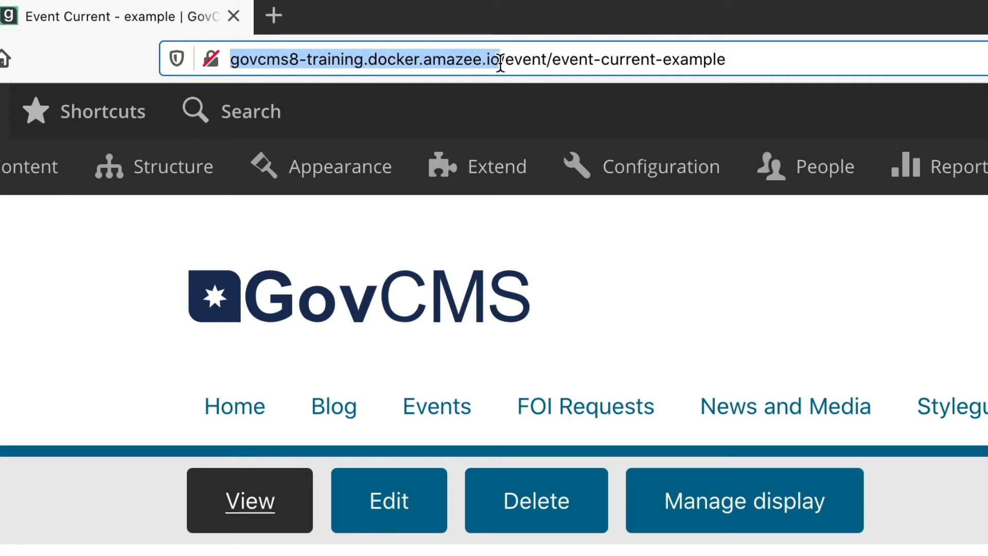
pyautogui.moveTo(500, 61); pyautogui.dragTo(843, 56)
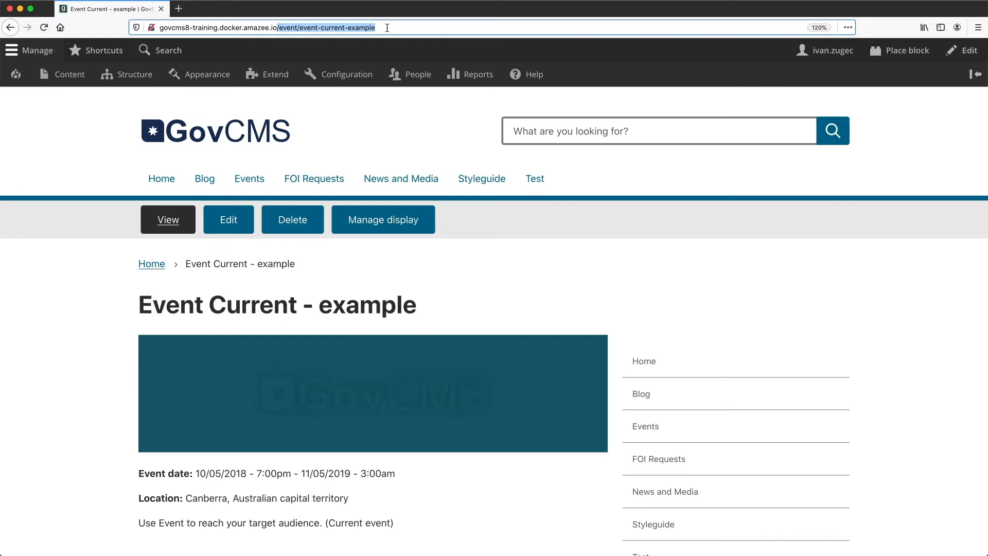
pyautogui.click(518, 261)
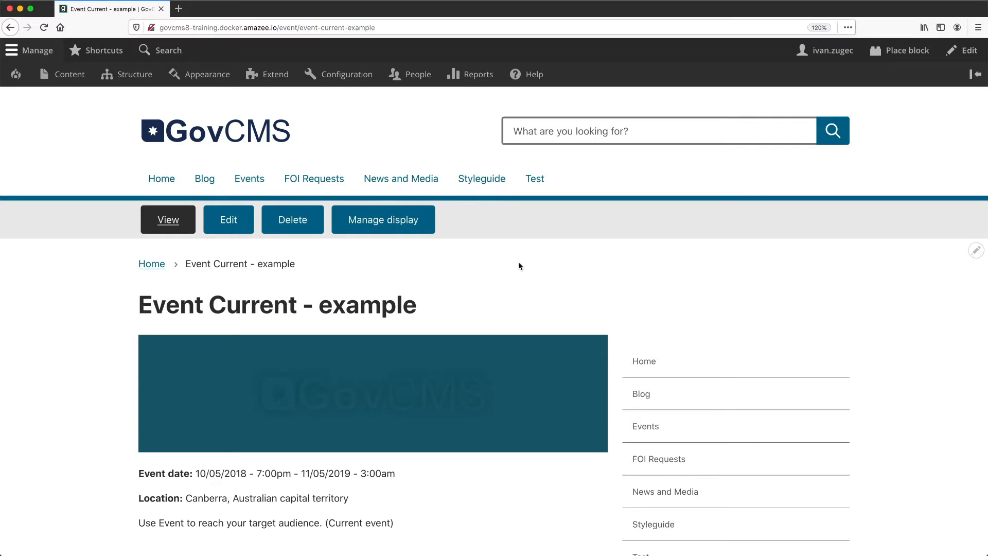
# Open the "Standard page - example" page from the content list and examine the path in its URL.
pyautogui.click(81, 76)
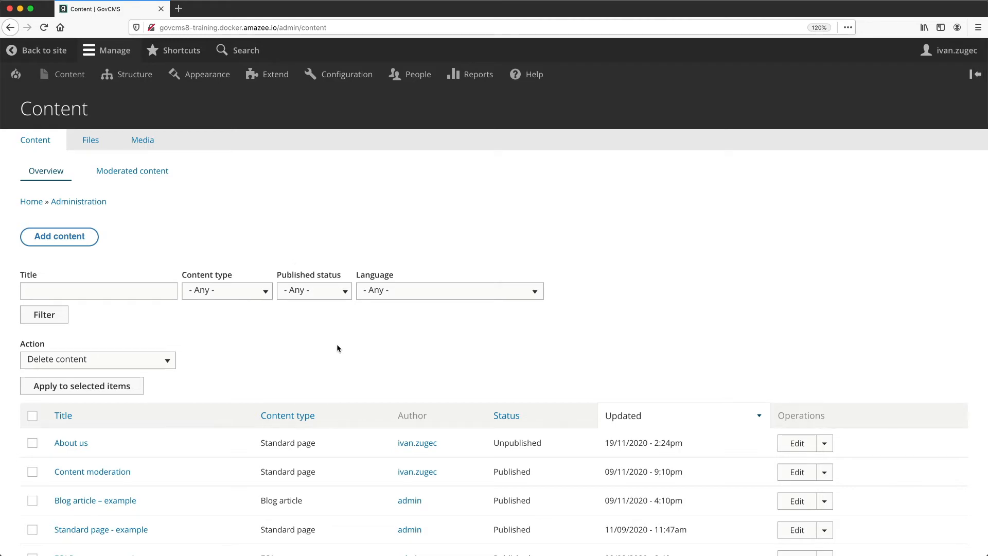
pyautogui.scroll(-3, 337, 346)
pyautogui.click(144, 401)
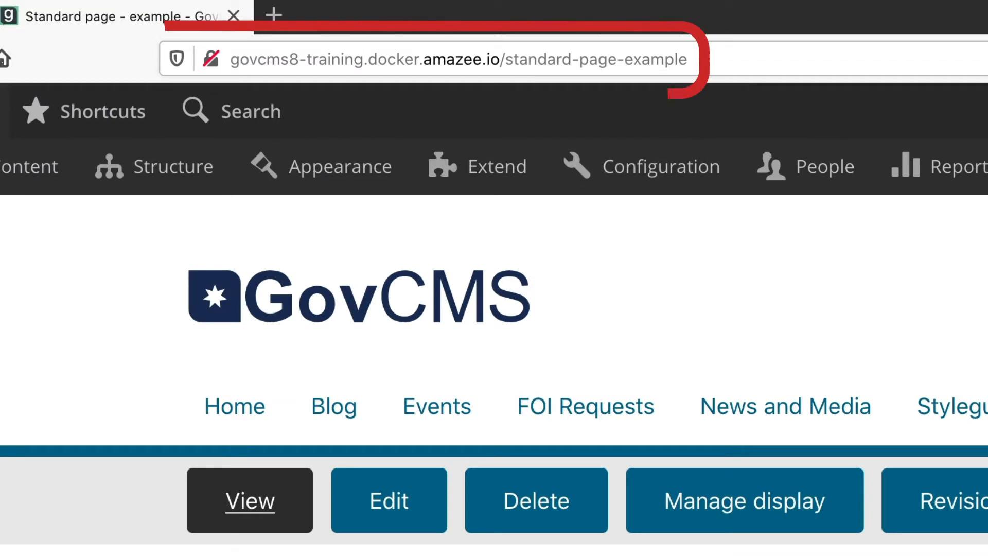
pyautogui.moveTo(501, 60); pyautogui.dragTo(803, 48)
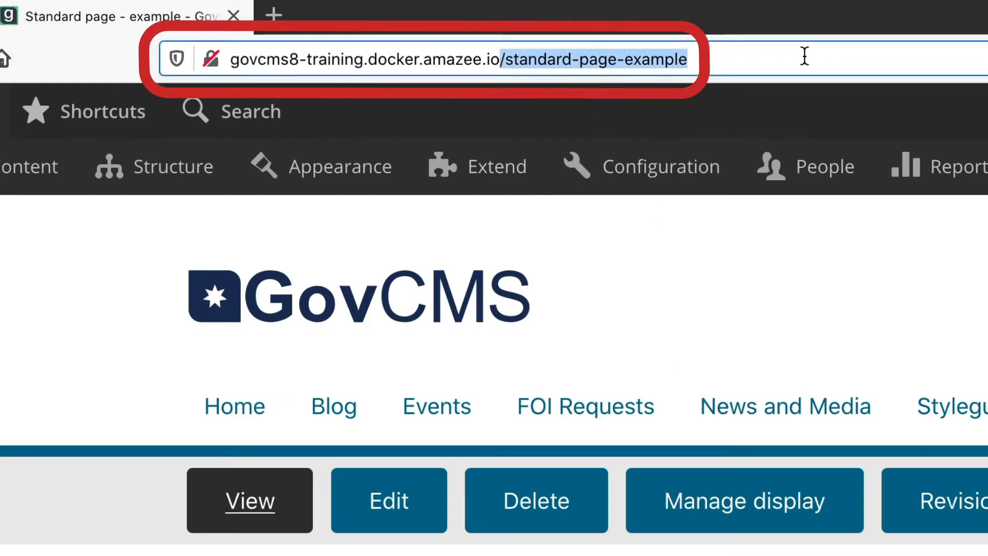
pyautogui.click(805, 56)
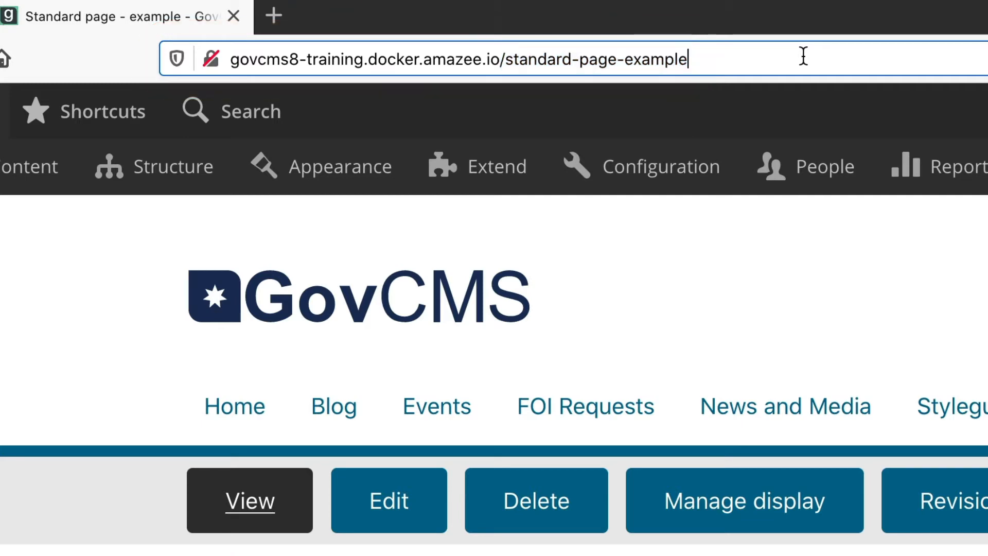
pyautogui.moveTo(502, 61); pyautogui.dragTo(516, 62)
pyautogui.moveTo(693, 58); pyautogui.dragTo(506, 57)
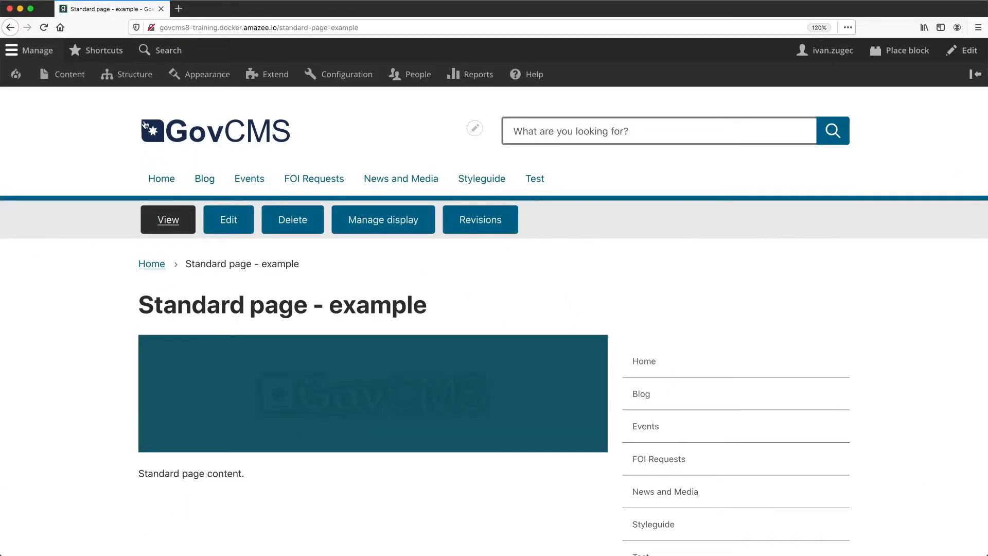
# Return to the "Event Current - example" page through the content list and compare its URL path with the standard page's.
pyautogui.click(69, 74)
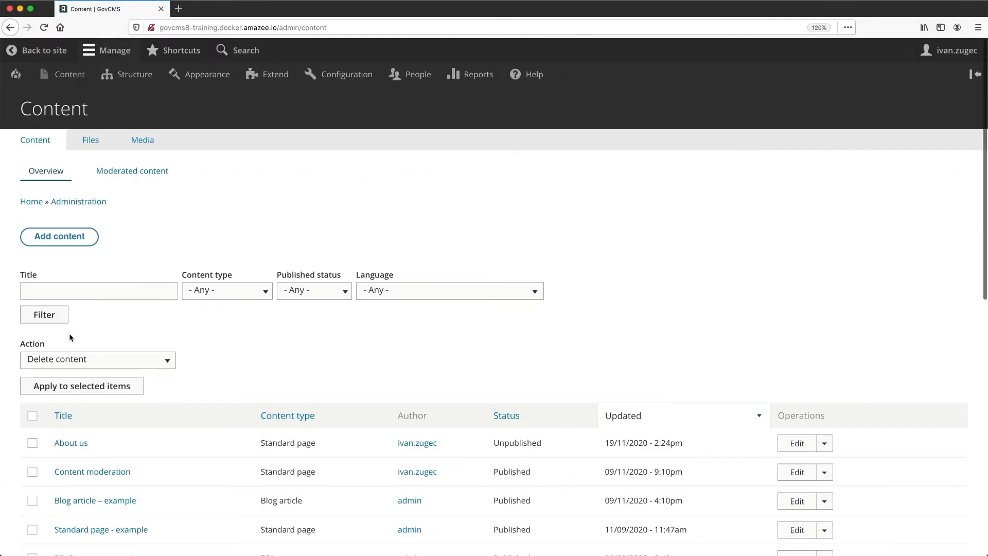
pyautogui.scroll(-8, 72, 338)
pyautogui.click(109, 357)
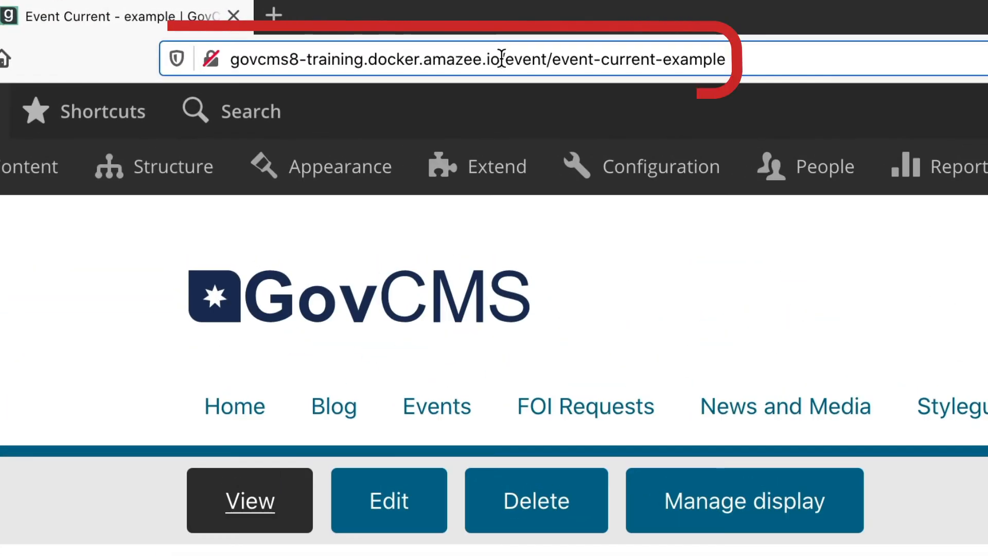
pyautogui.moveTo(472, 55); pyautogui.dragTo(812, 66)
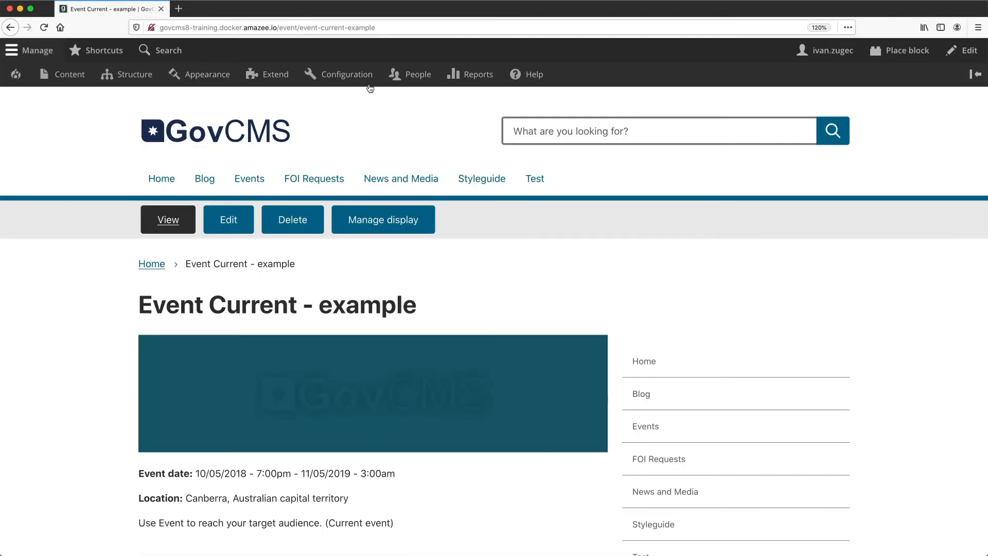
# Open the URL aliases configuration and view the alias patterns.
pyautogui.click(369, 80)
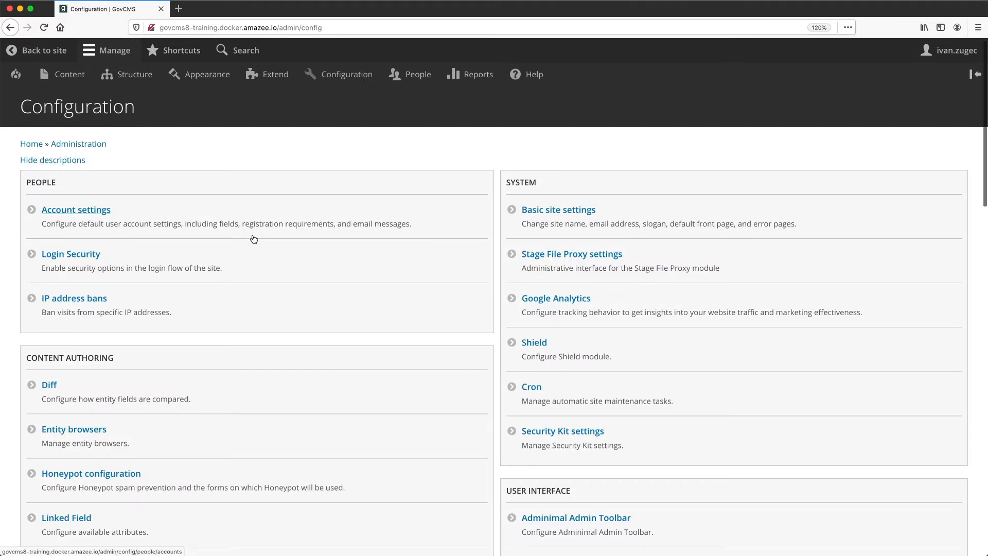
pyautogui.scroll(-5, 253, 237)
pyautogui.scroll(-8, 255, 237)
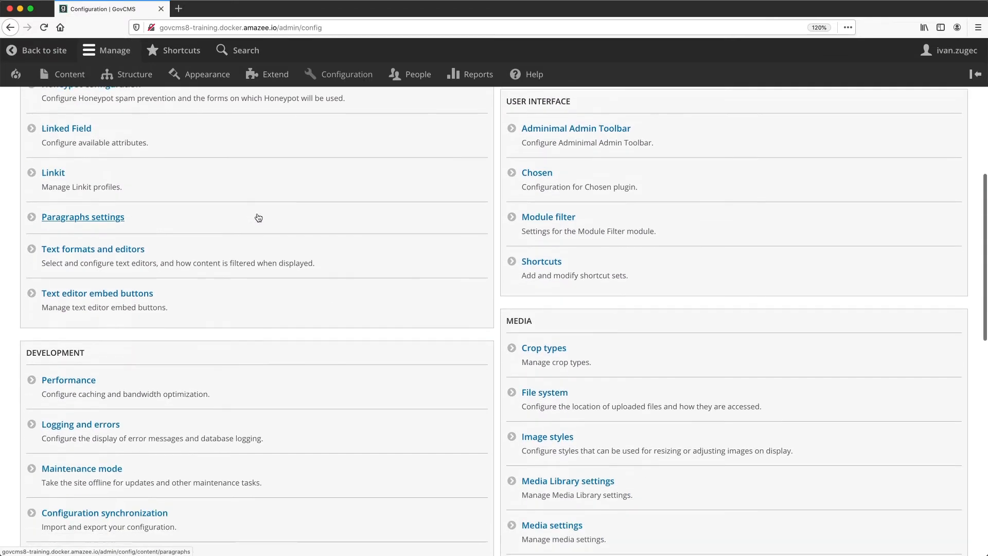
pyautogui.scroll(-2, 259, 218)
pyautogui.click(88, 365)
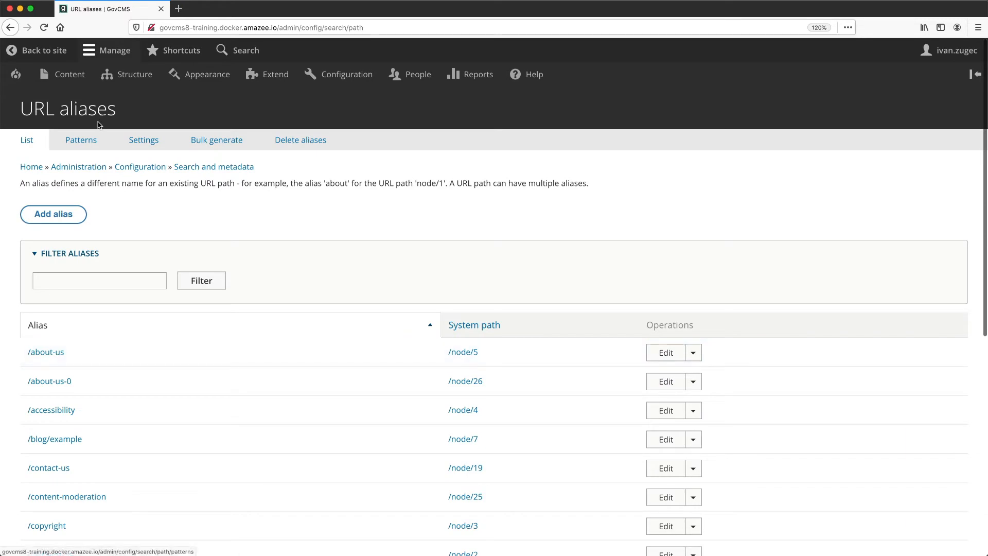
pyautogui.click(94, 146)
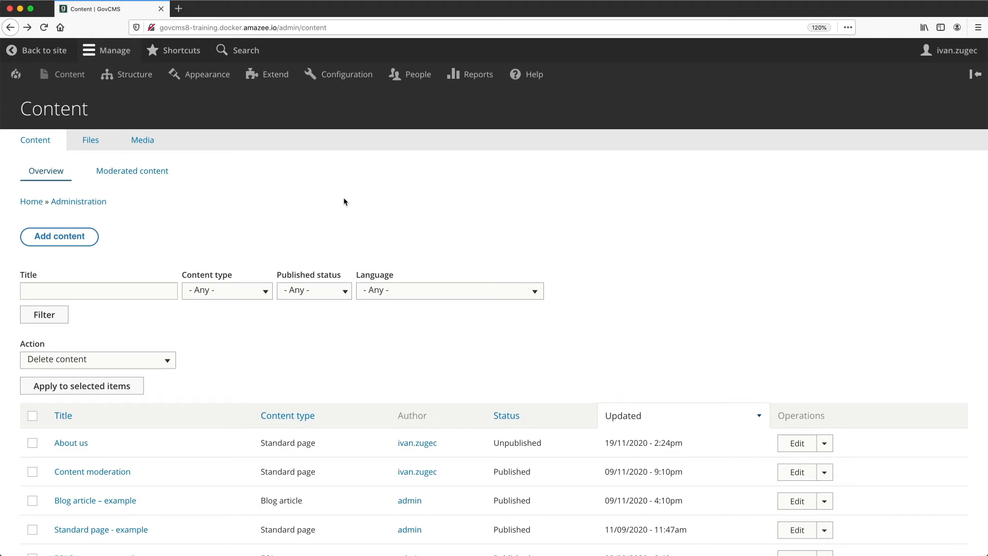
# Start a new News and Media item titled "Latest agency changes" and paste the Lorem ipsum paragraph as its body.
pyautogui.click(58, 236)
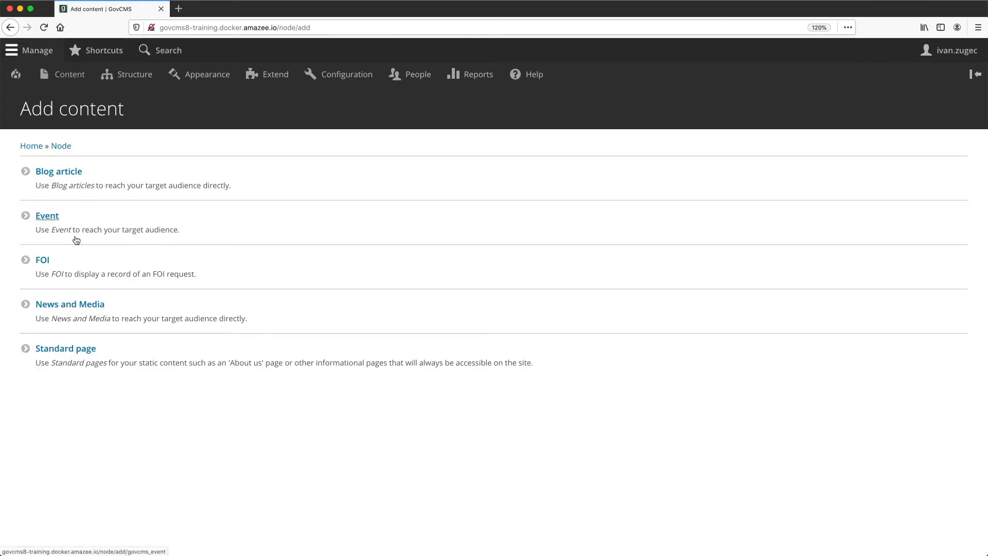
pyautogui.click(71, 308)
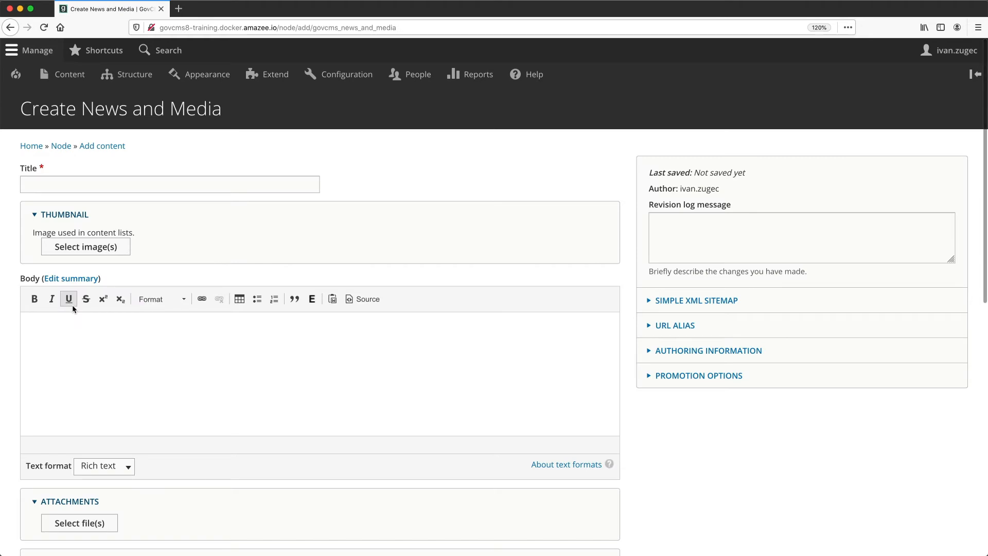
pyautogui.click(91, 187)
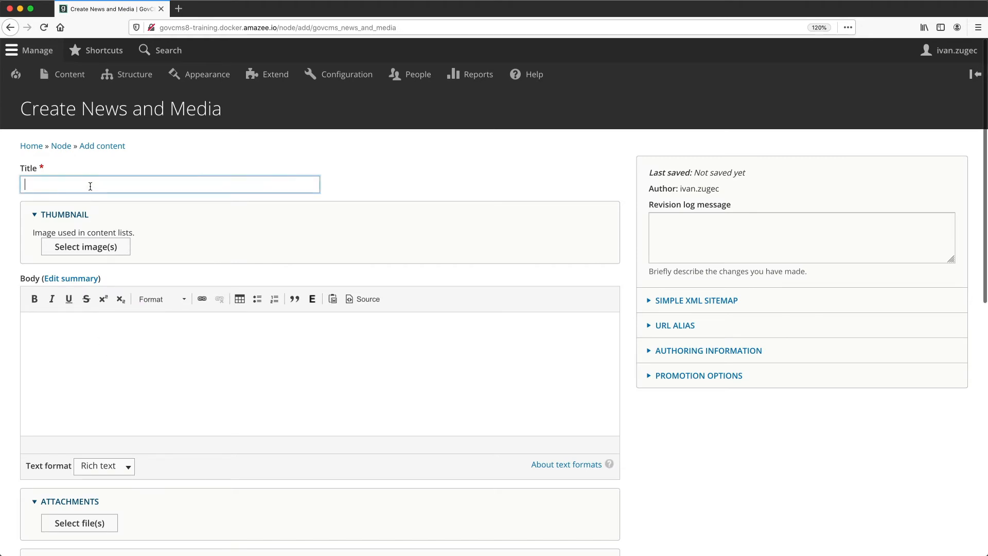
pyautogui.write('Latest agency changes')
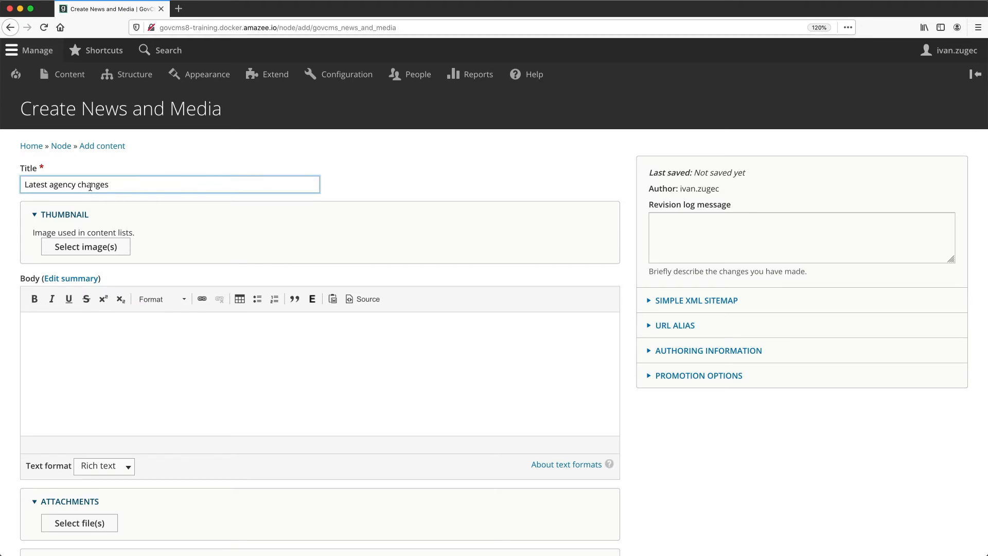
pyautogui.press('Tab')
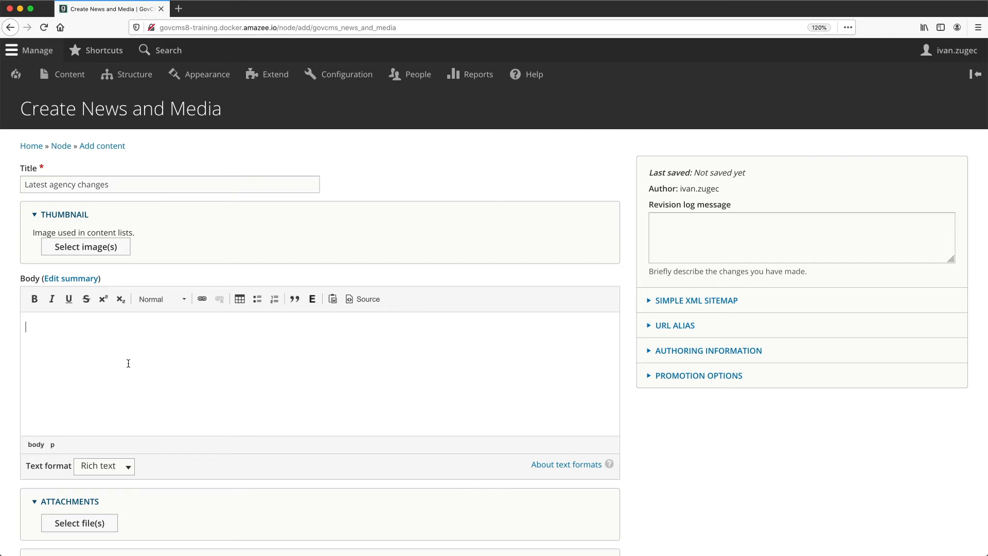
pyautogui.press('super+v')
# Save the new News and Media item in the Needs Review state.
pyautogui.scroll(-10, 129, 366)
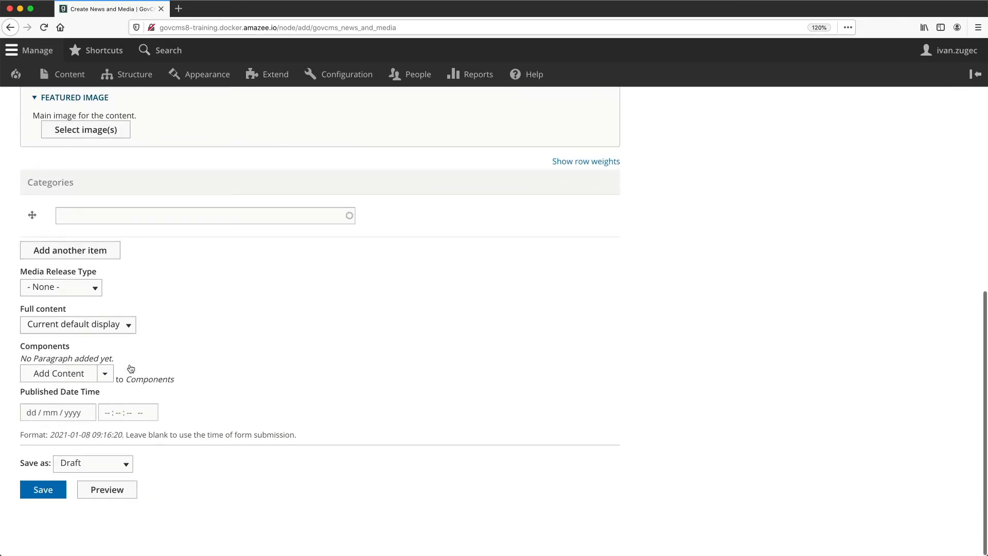
pyautogui.click(85, 466)
pyautogui.click(88, 470)
pyautogui.click(47, 488)
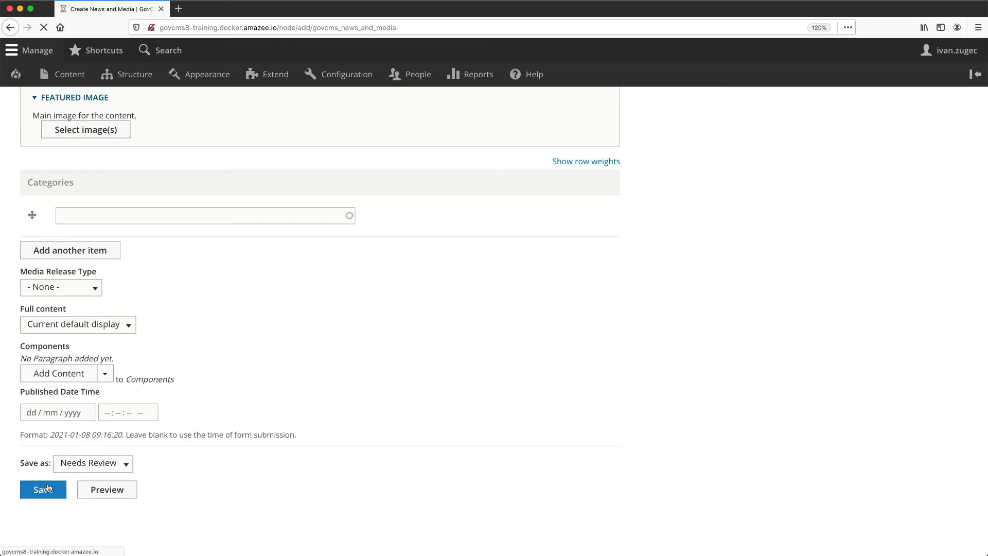
# Edit the "Latest agency changes" item to save it as Published, and examine the path in its URL.
pyautogui.click(227, 221)
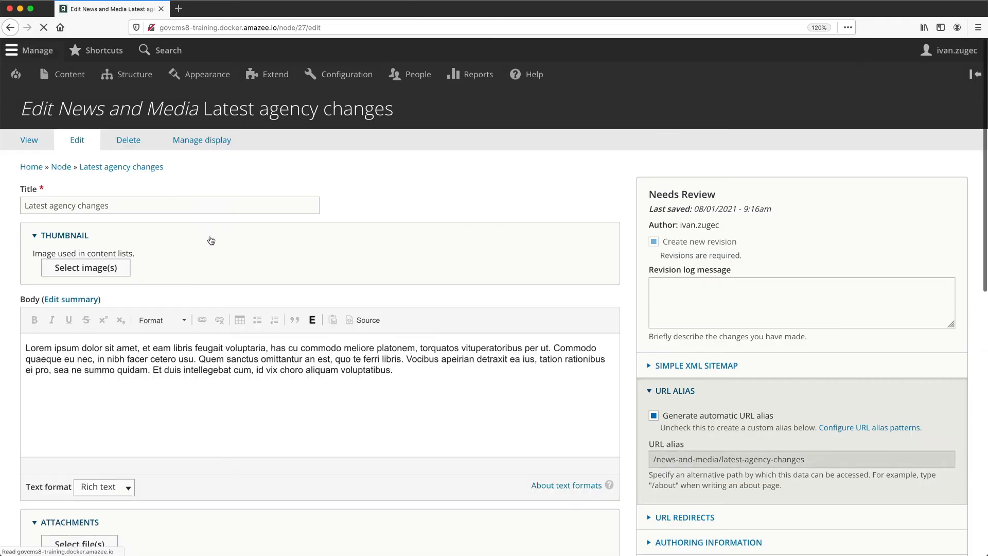
pyautogui.scroll(-15, 211, 240)
pyautogui.click(103, 462)
pyautogui.click(107, 469)
pyautogui.click(43, 489)
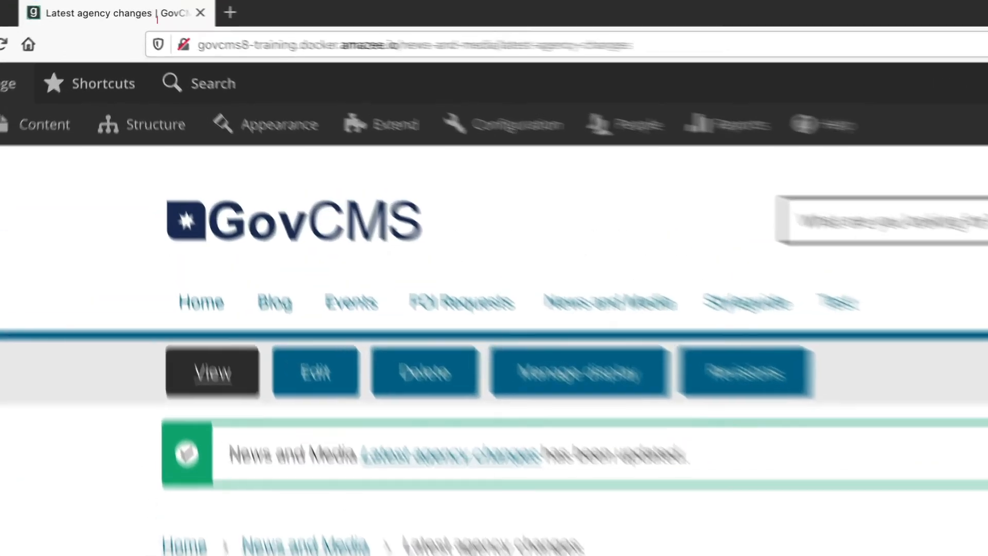
pyautogui.moveTo(403, 43); pyautogui.dragTo(695, 37)
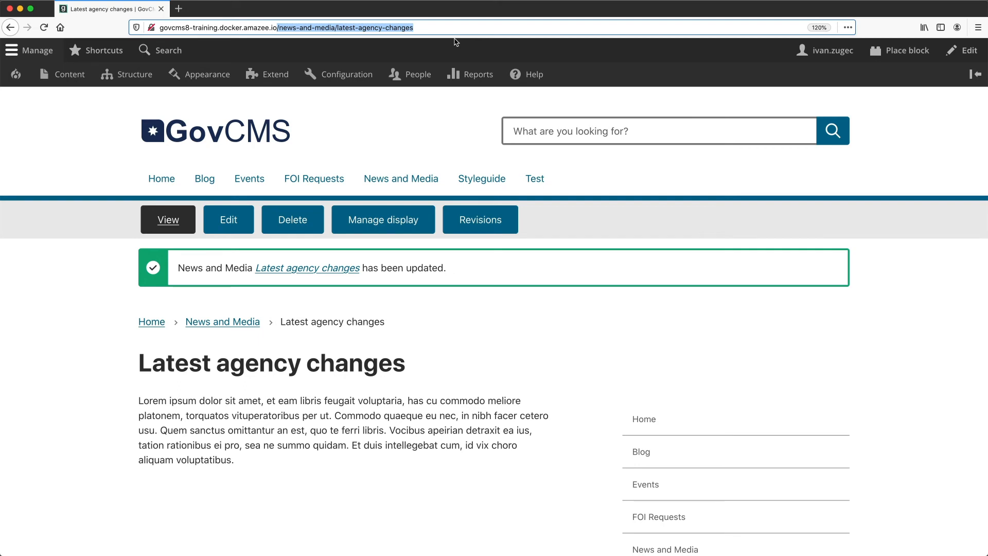
pyautogui.click(478, 320)
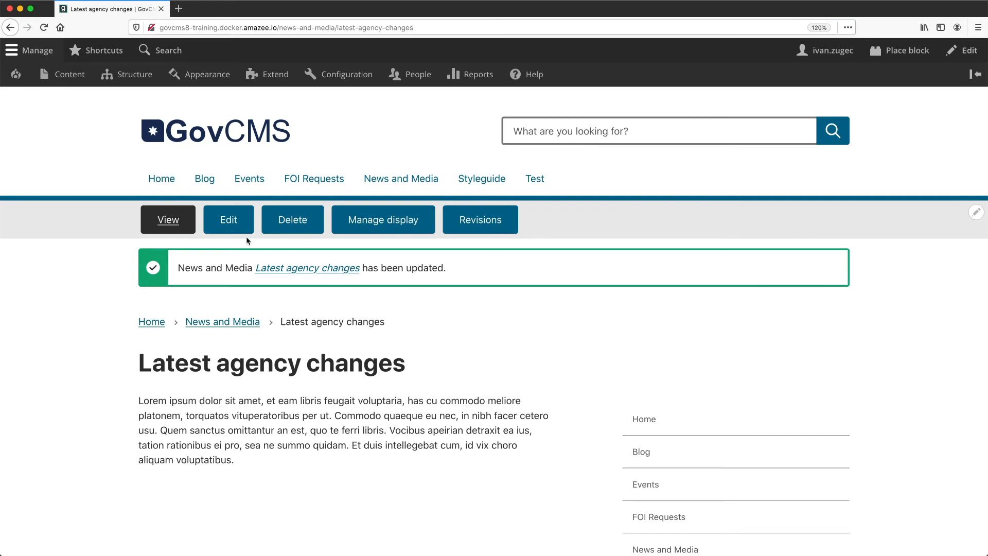
# Disable automatic alias generation for "Latest agency changes", save it with the URL alias /news-and-media/agency-changes, and check the page's URL path.
pyautogui.click(230, 225)
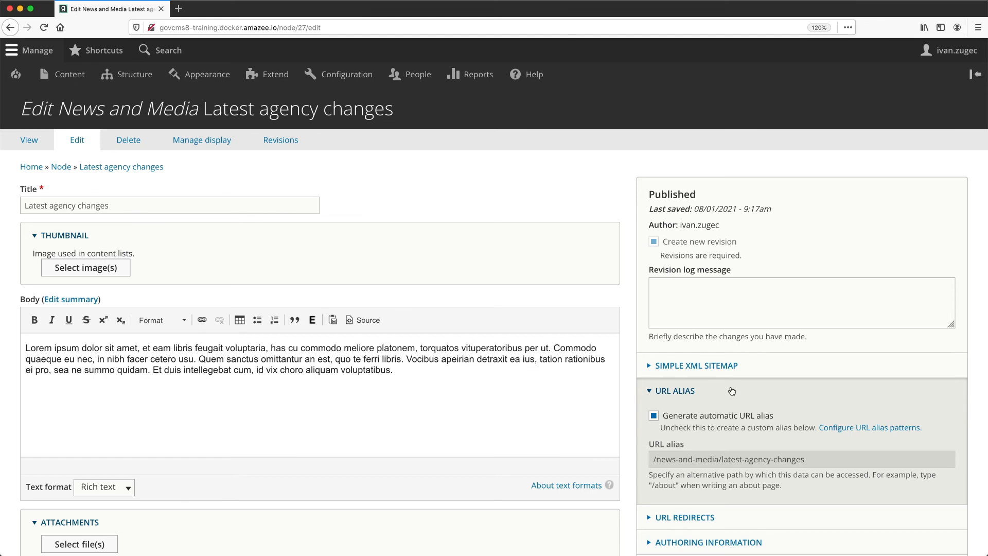
pyautogui.click(733, 417)
pyautogui.click(827, 458)
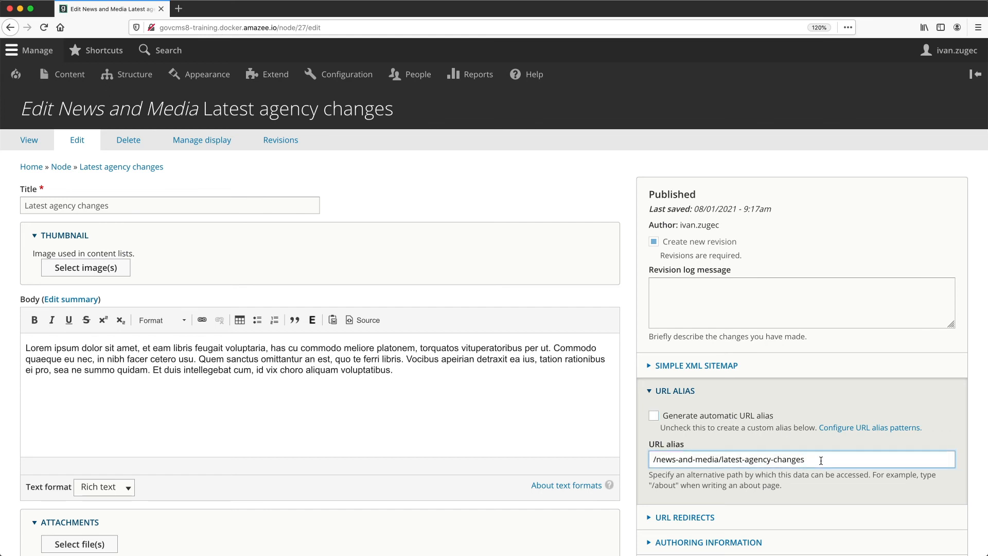
pyautogui.moveTo(745, 460); pyautogui.dragTo(721, 460)
pyautogui.press('BackSpace')
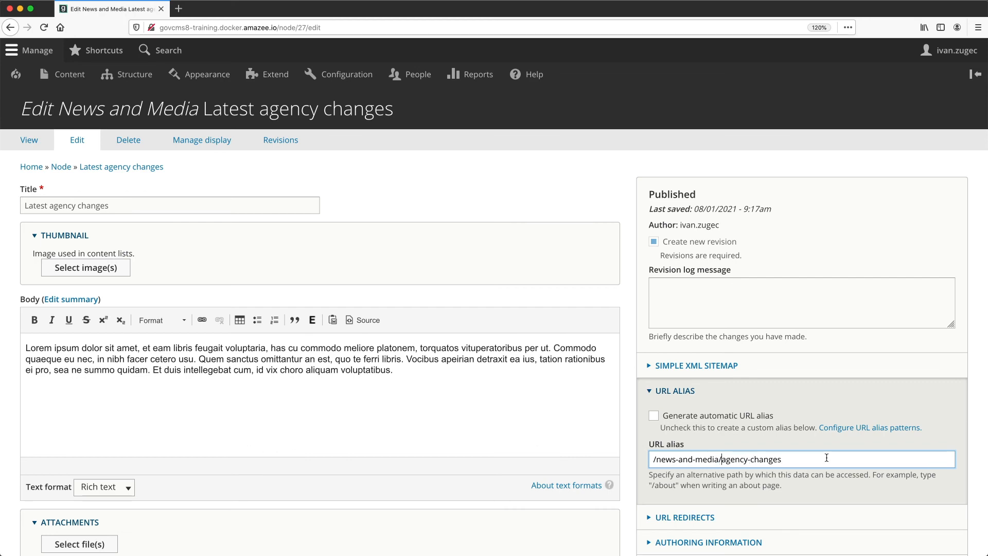
pyautogui.scroll(-10, 369, 415)
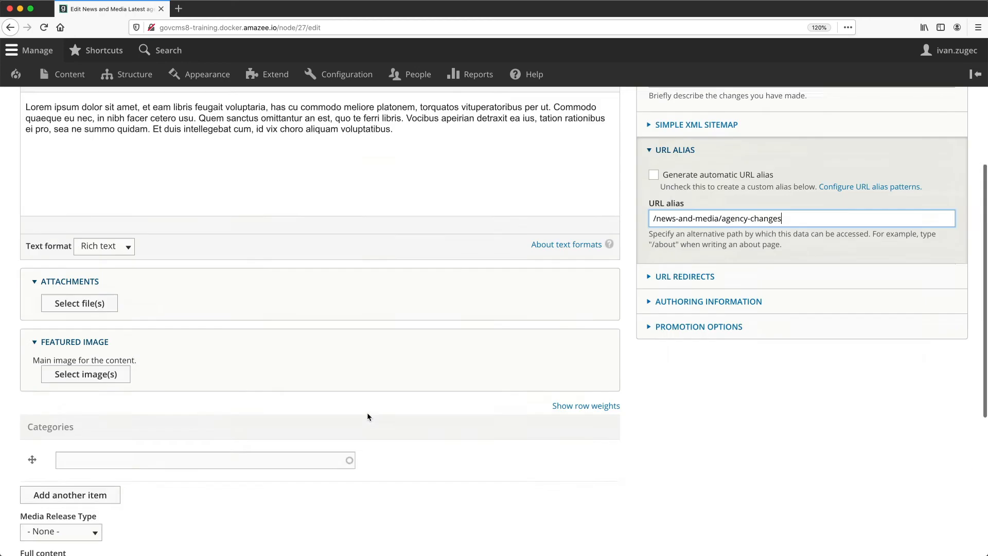
pyautogui.click(45, 509)
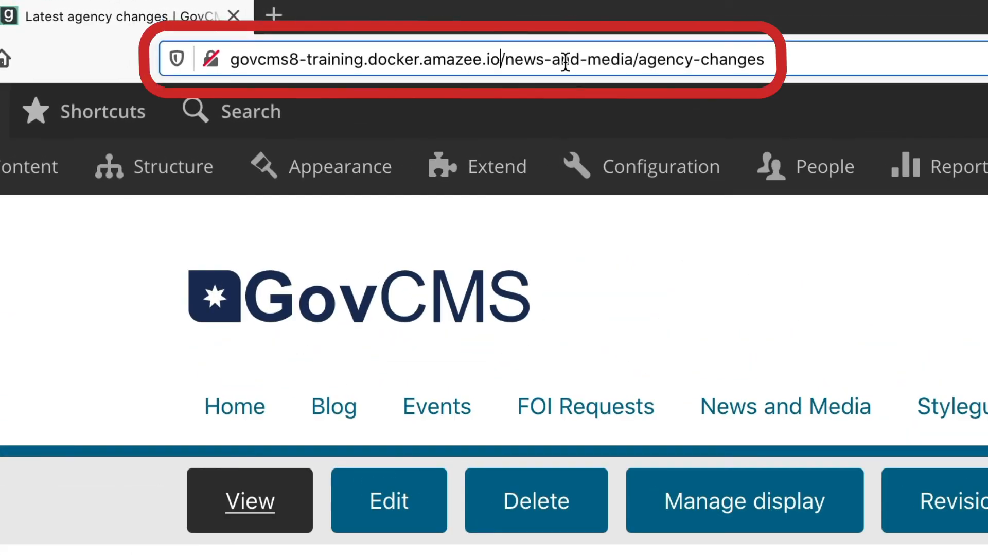
pyautogui.moveTo(499, 59); pyautogui.dragTo(839, 62)
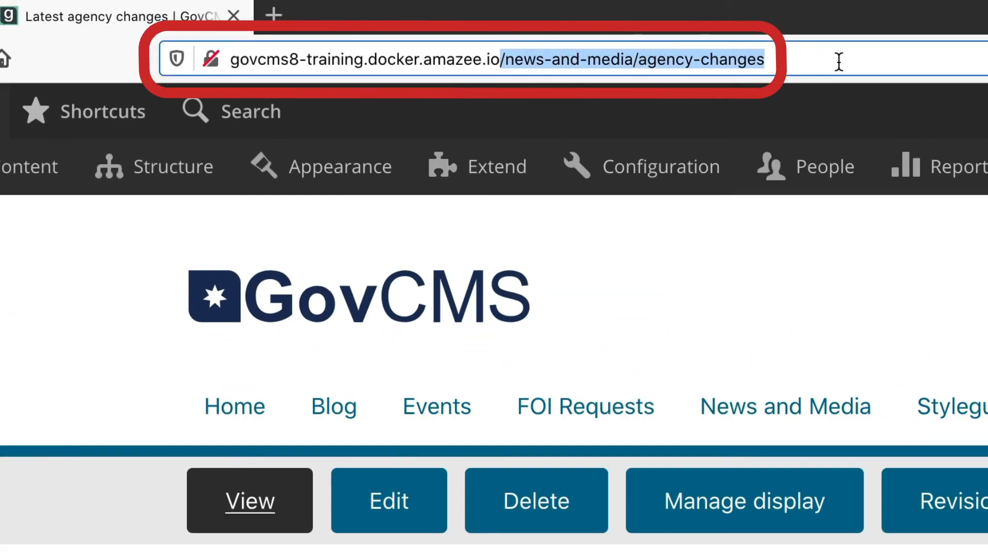